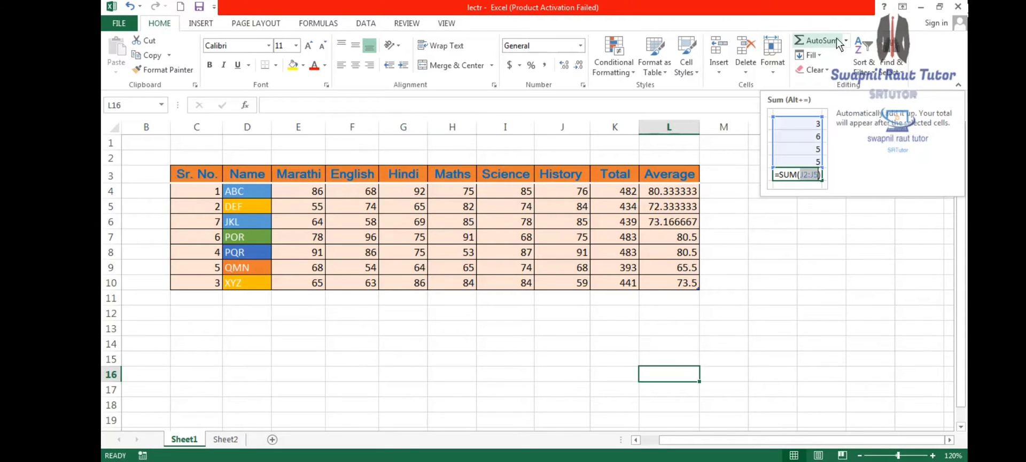
Sum the Total column with AutoSum in cell K11, directly below the table
click(846, 41)
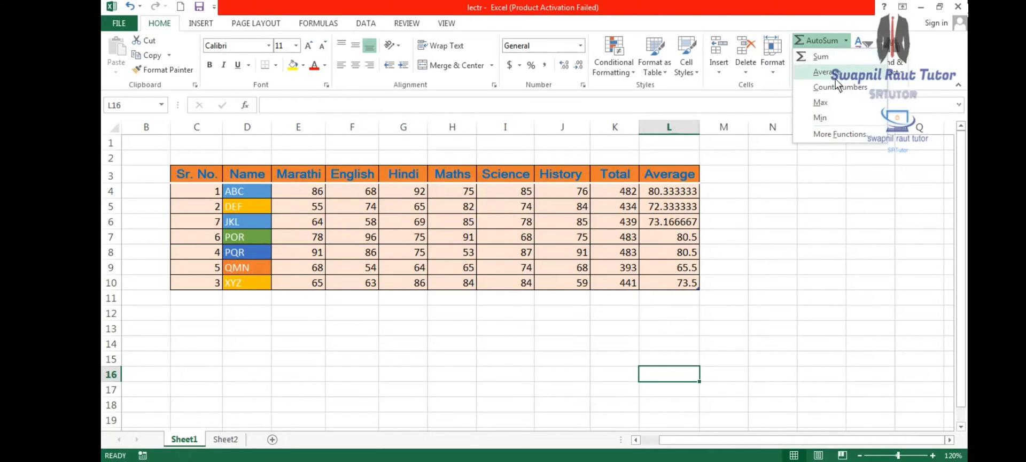
click(835, 385)
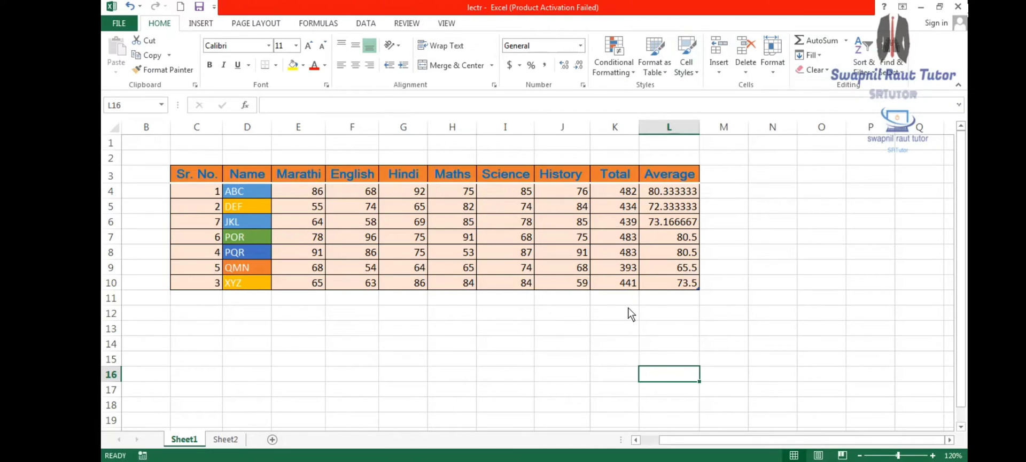
click(650, 297)
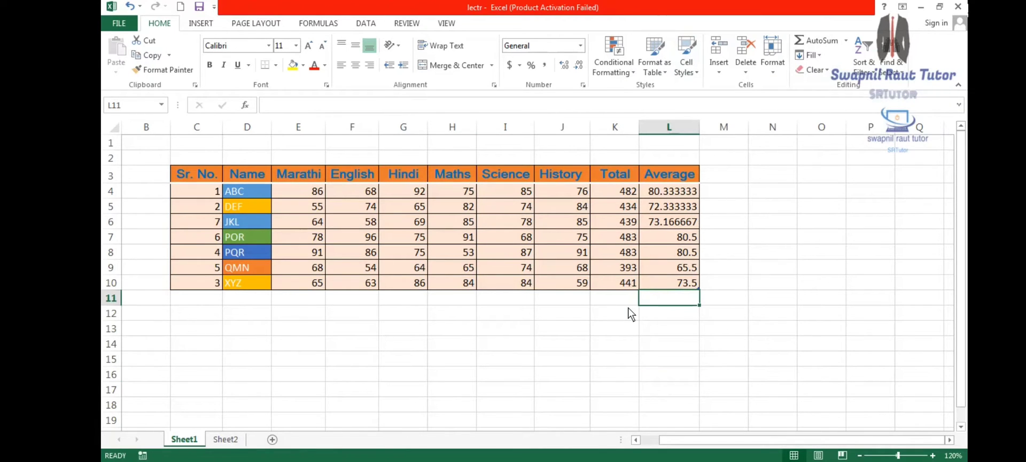
click(628, 303)
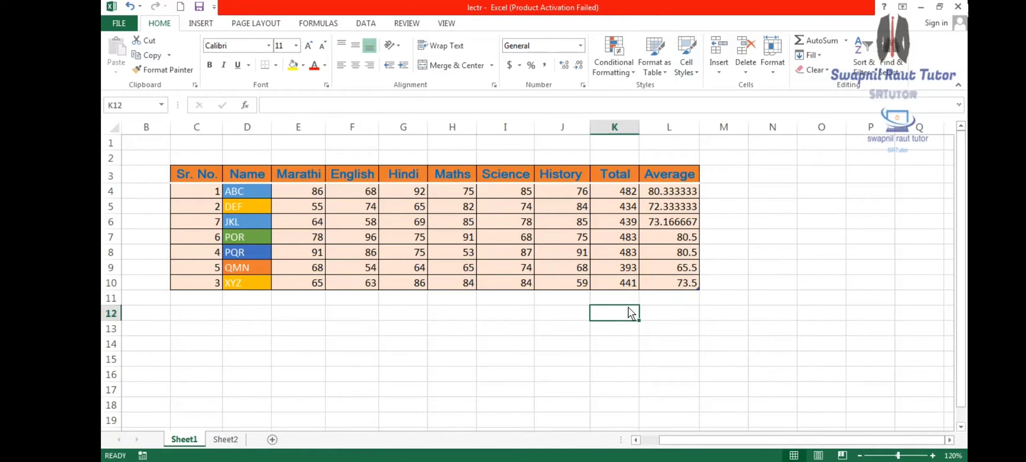
click(847, 41)
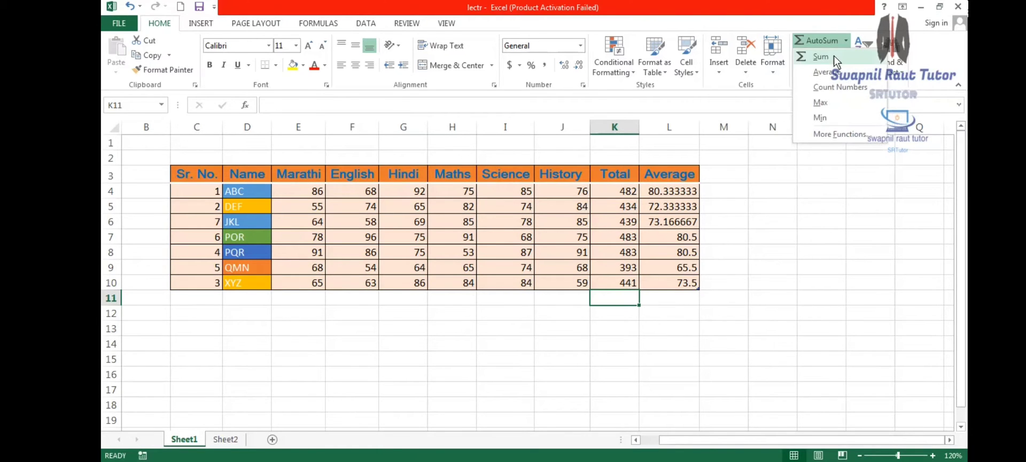
click(834, 55)
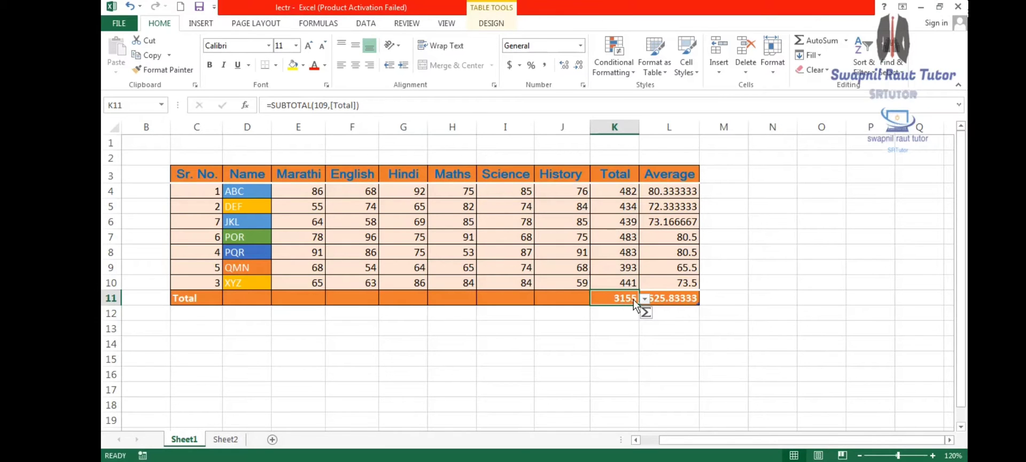
Sum the History column with AutoSum in cell J11 of the total row
double_click(566, 298)
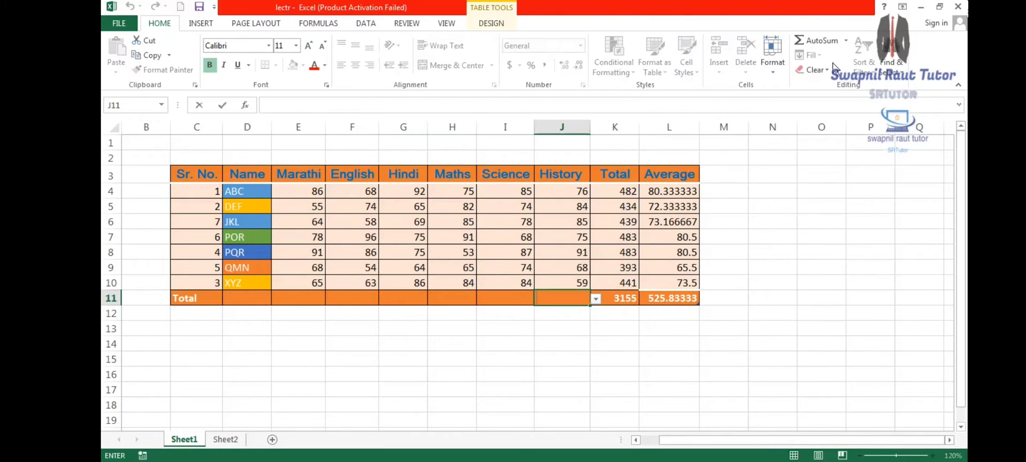
click(821, 42)
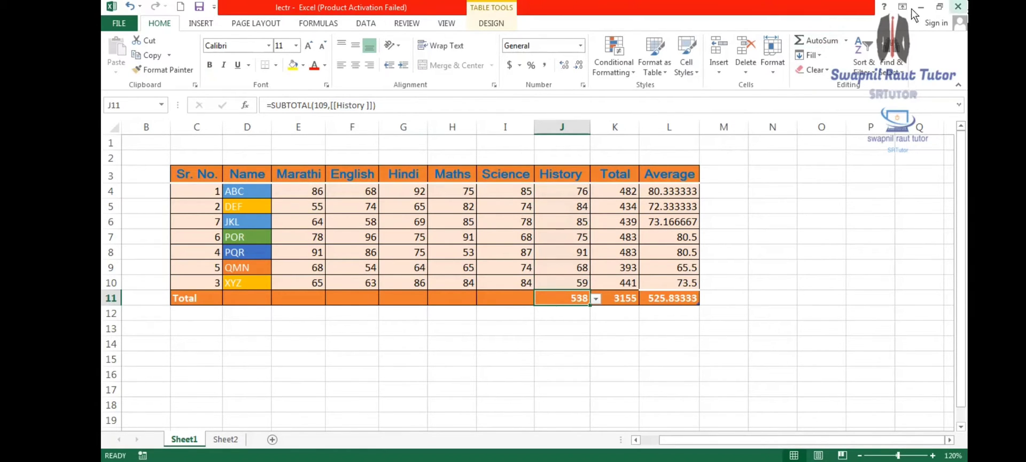
Remove the History sum and undo the total row added below the table
key(Delete)
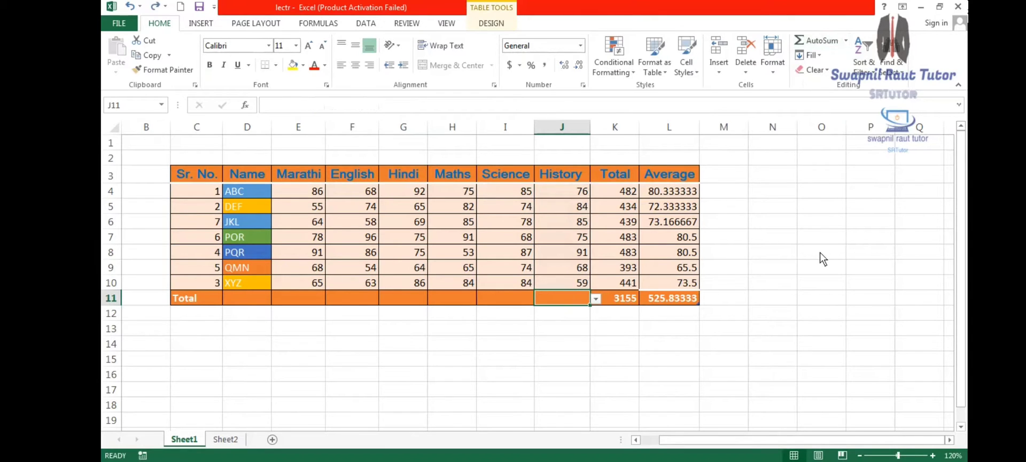
key(ctrl+z)
key(ctrl+z)
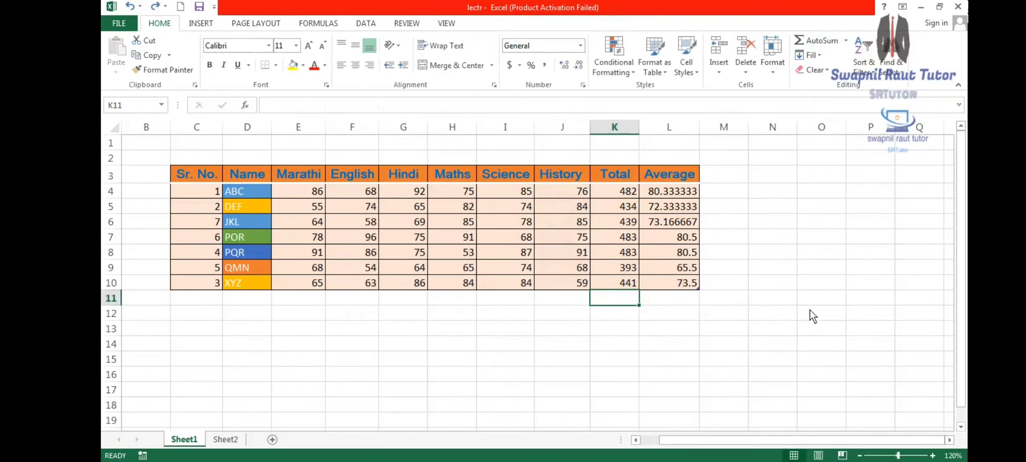
click(810, 311)
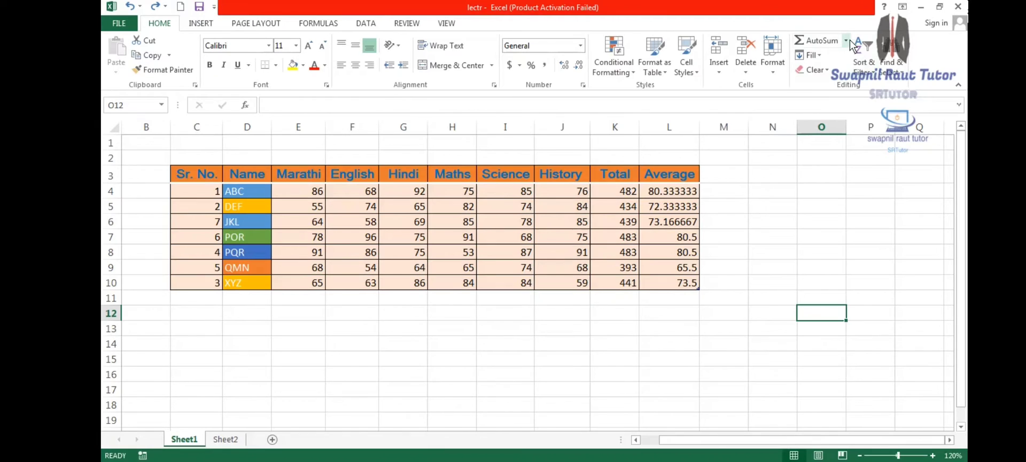
Replace the average in L4 with AutoSum's Average function over the Marathi to Total columns
click(847, 41)
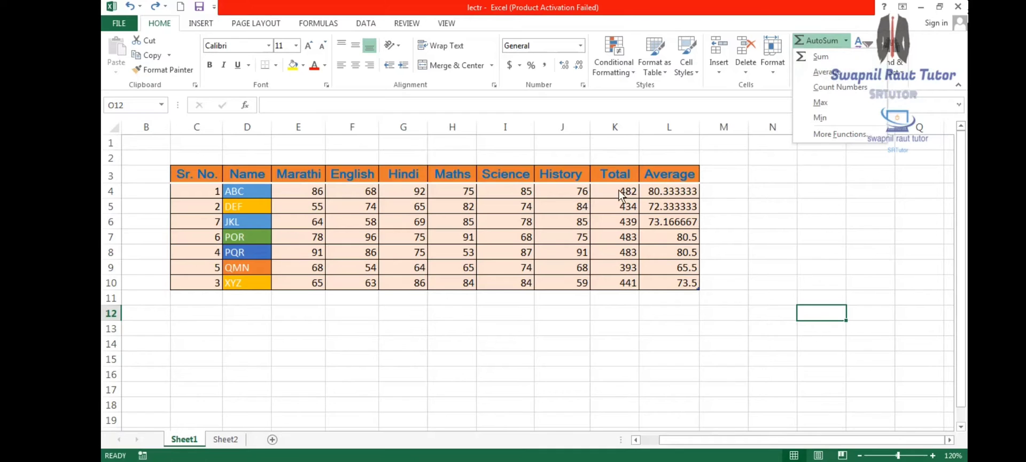
key(Escape)
click(685, 195)
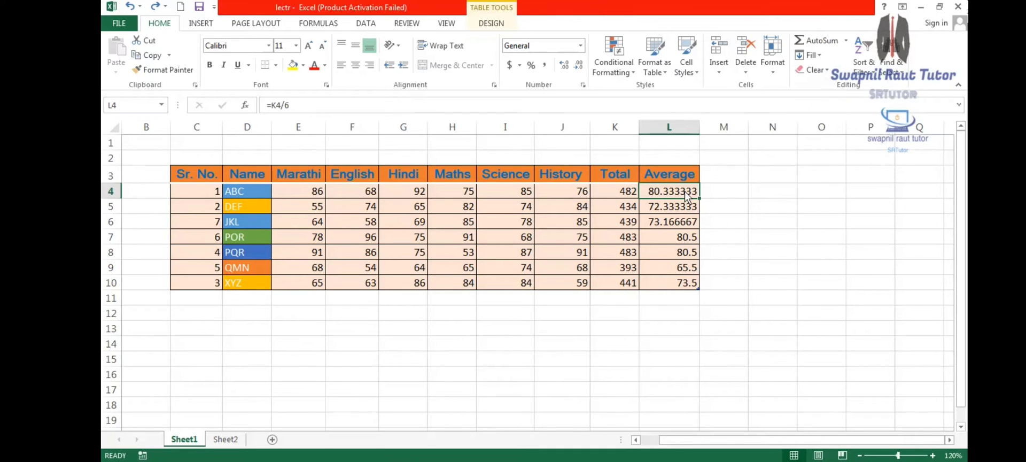
key(Delete)
click(762, 202)
click(683, 191)
click(846, 40)
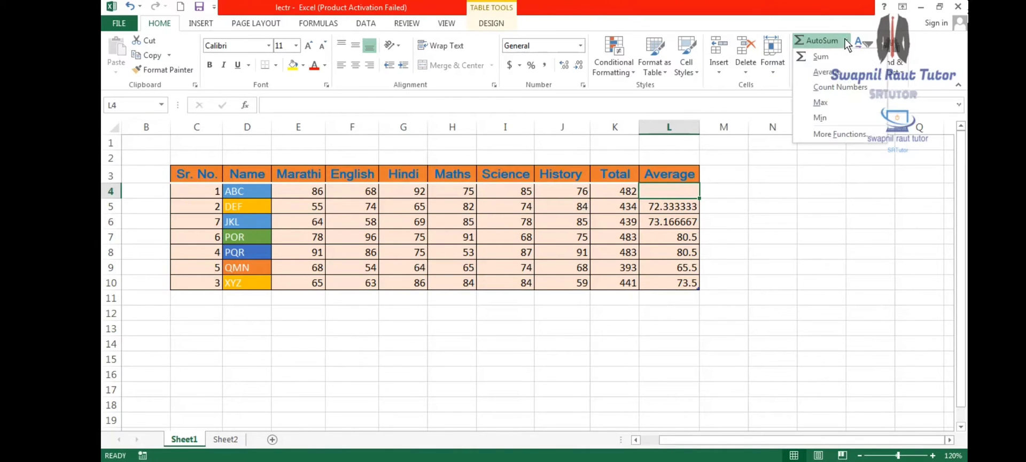
click(841, 71)
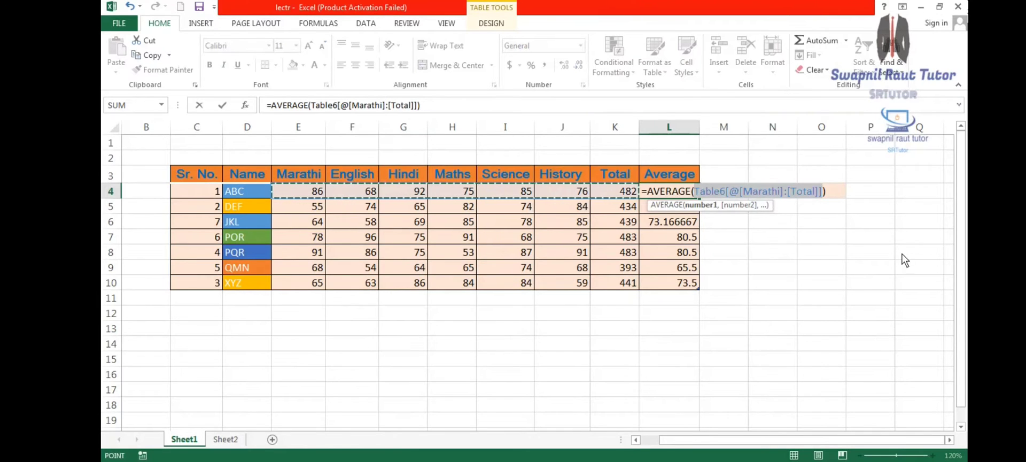
key(Return)
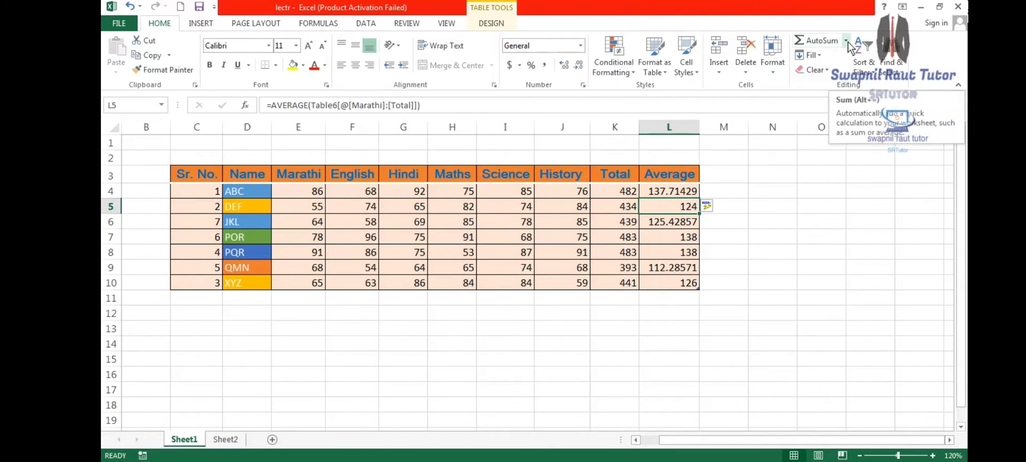
Undo the AutoSum average and the clearing of L4 to restore the =K4/6 formula
key(ctrl+z)
key(ctrl+z)
key(ctrl+y)
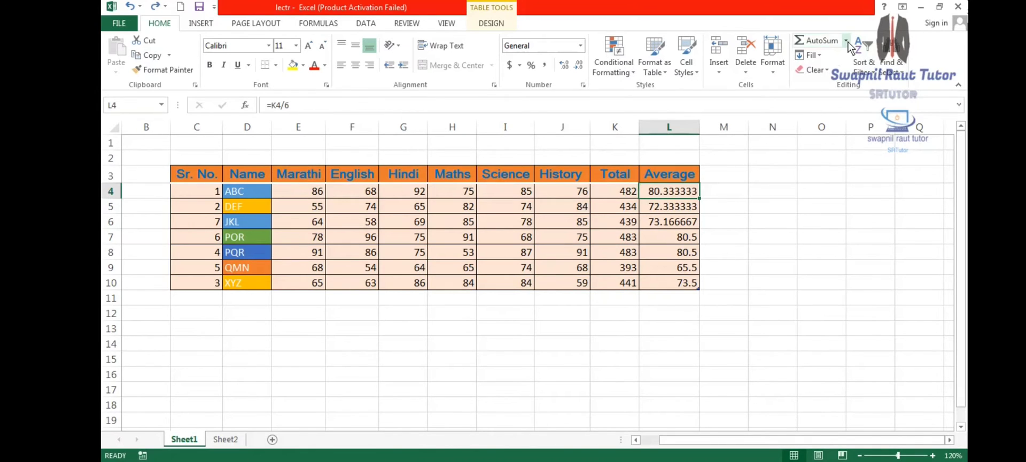
click(799, 266)
click(508, 359)
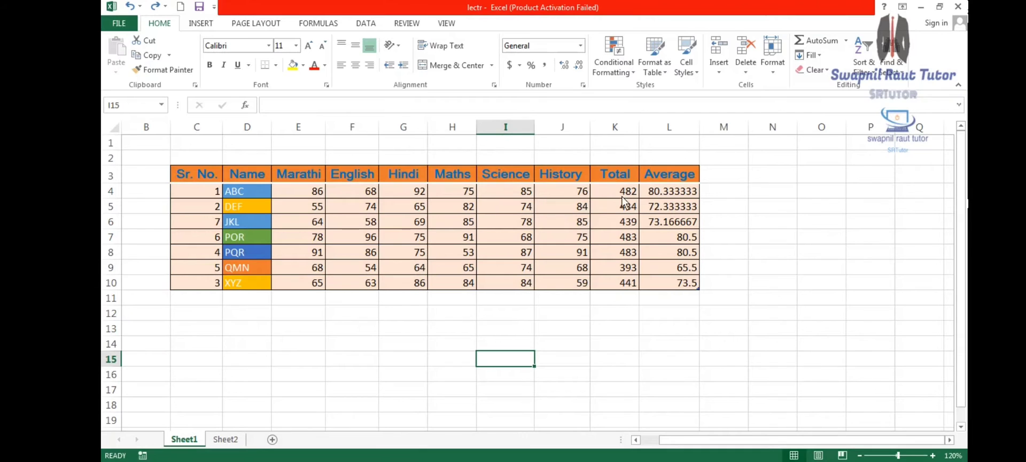
Clear the average formula from cell L4 in the ABC row
click(671, 194)
key(BackSpace)
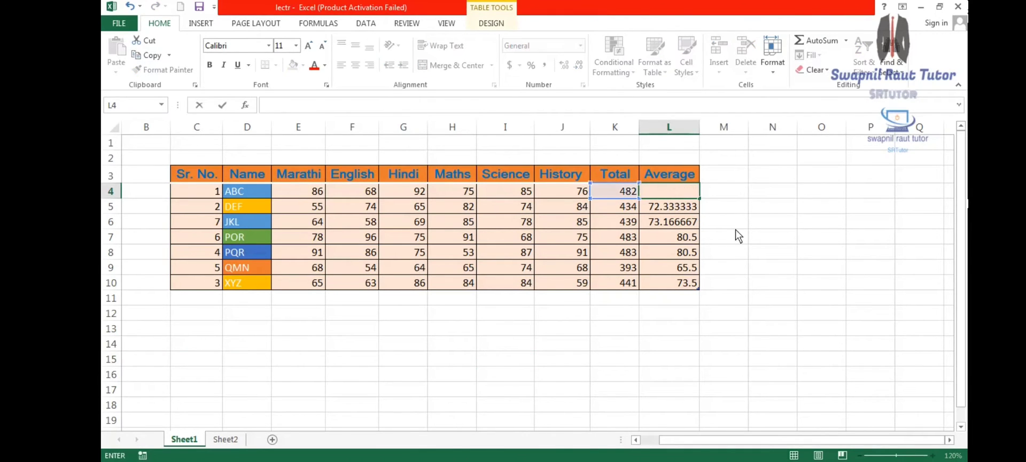
click(765, 246)
click(657, 189)
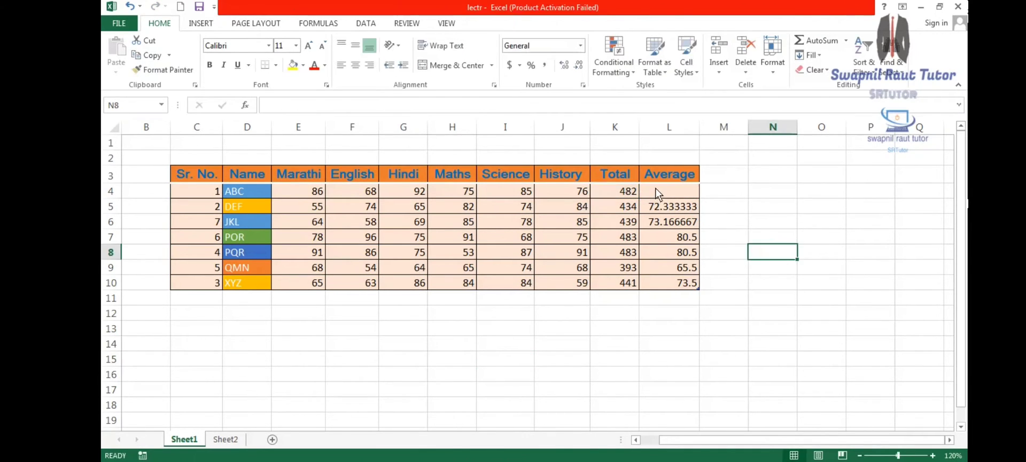
Insert AutoSum's Average function in L4 and replace its suggested range so the formula reads =AVERAGE(E4,J4)
click(847, 42)
click(820, 68)
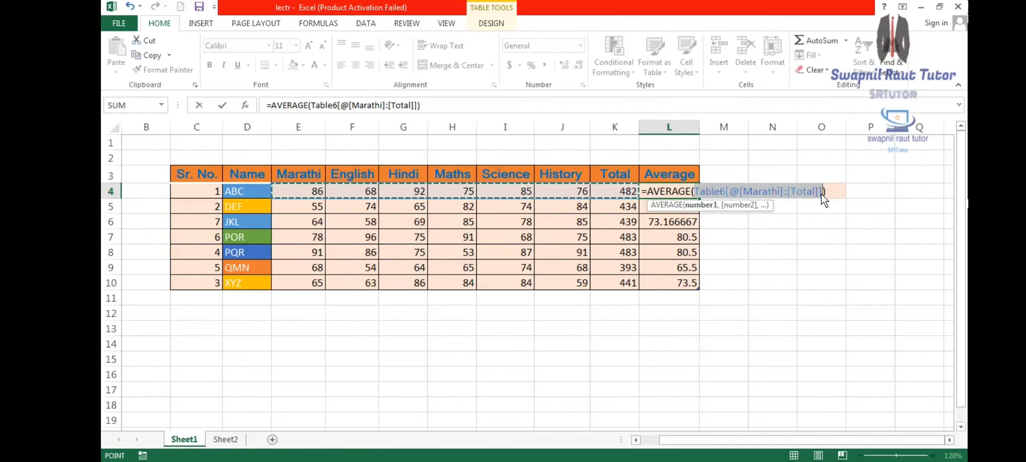
key(BackSpace)
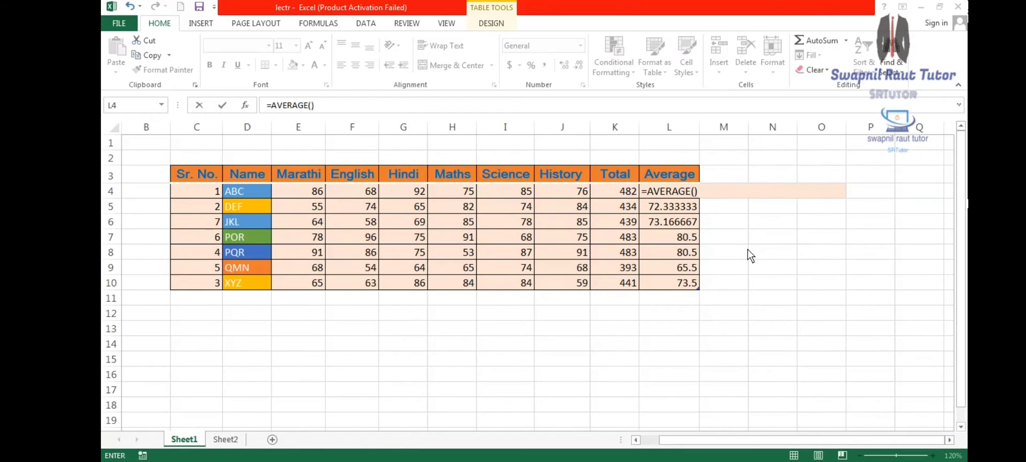
click(309, 105)
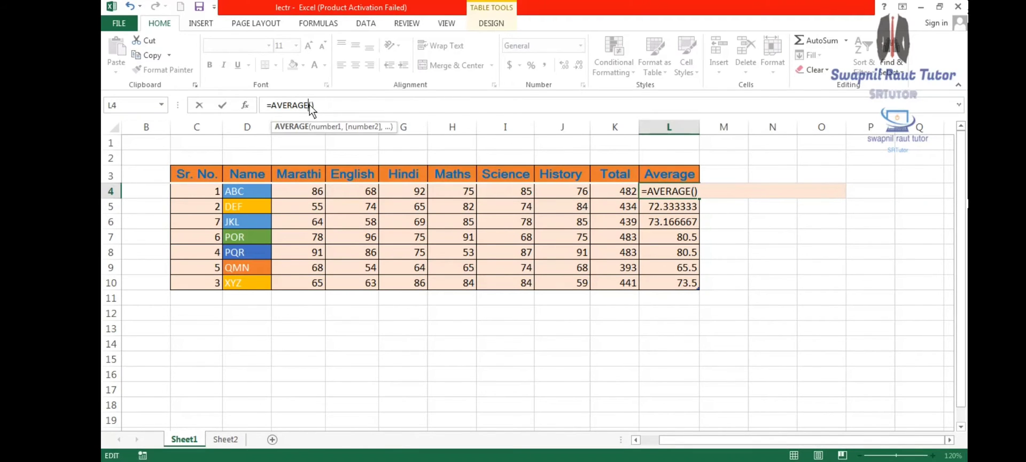
text(E4)
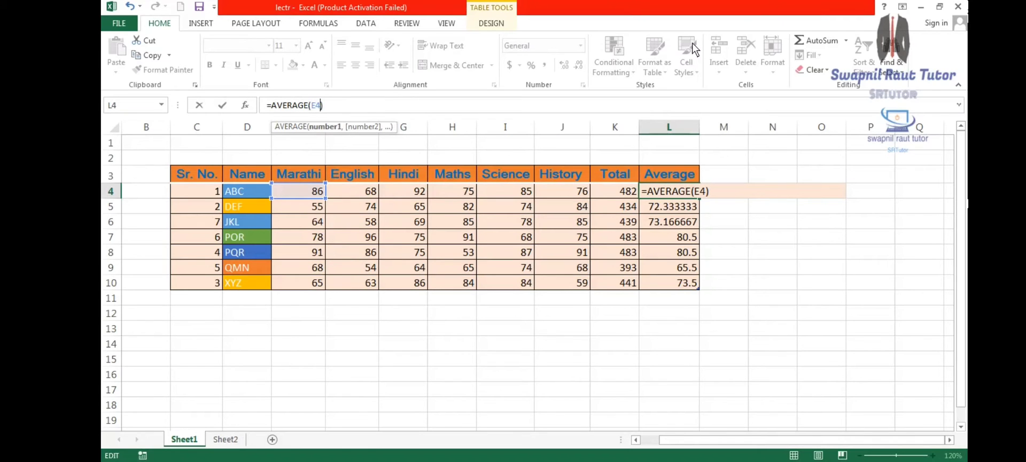
text(,)
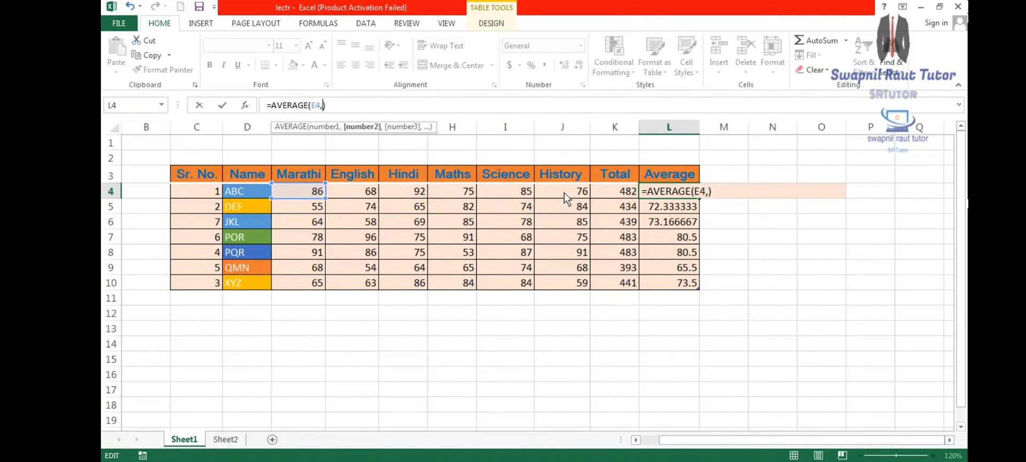
text(J4)
key(Return)
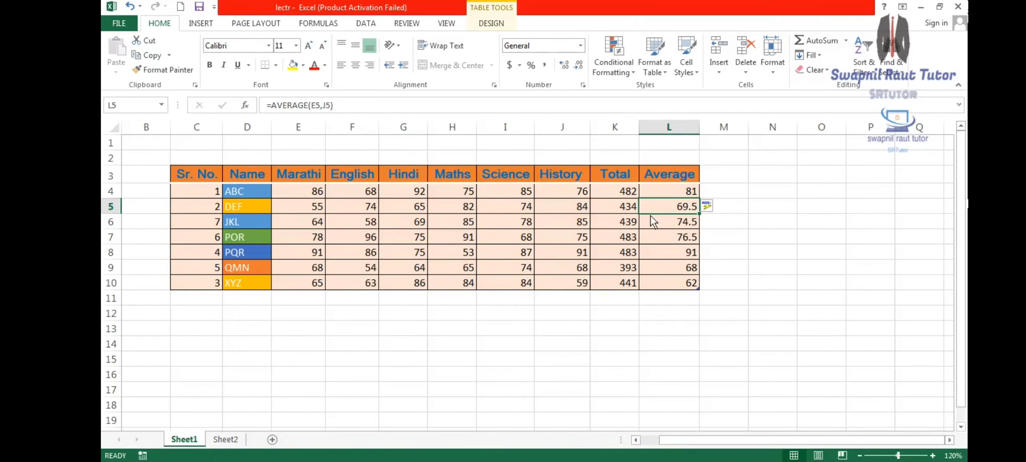
Count the numbers in the Marathi column with AutoSum's Count Numbers in cell E11
click(848, 41)
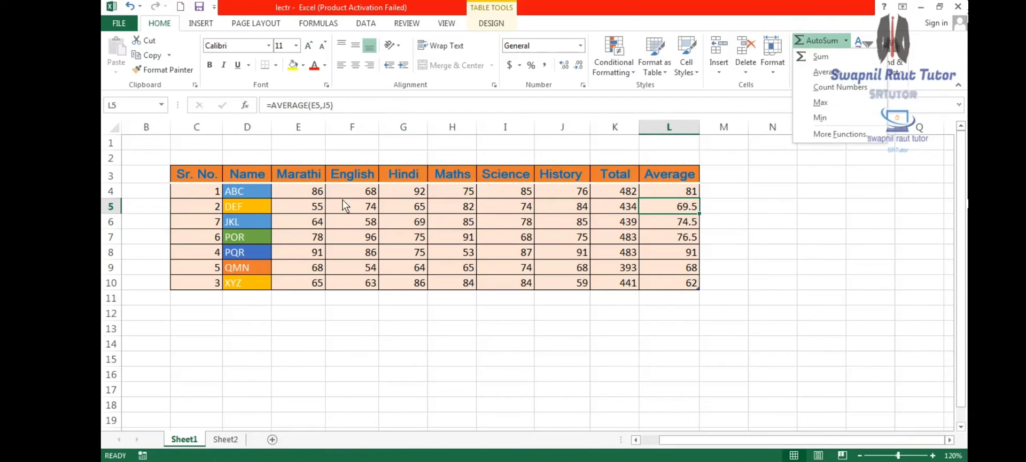
click(308, 305)
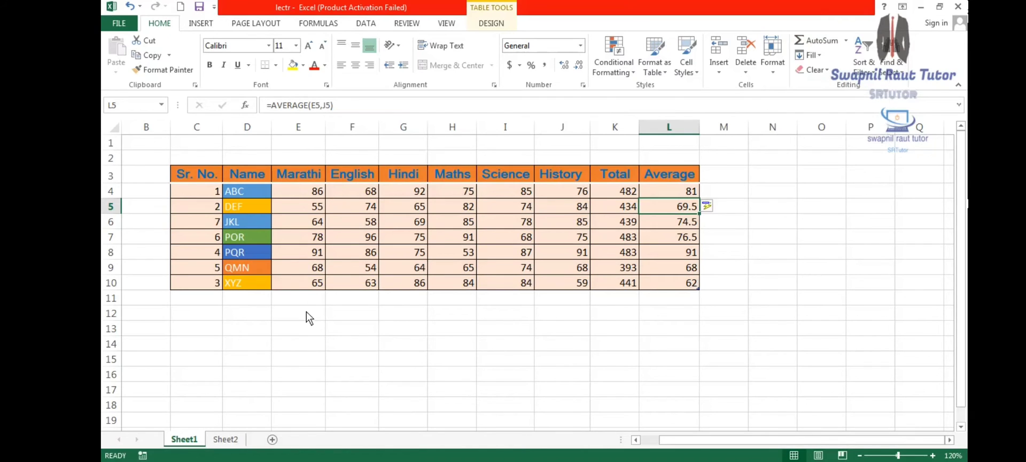
click(307, 301)
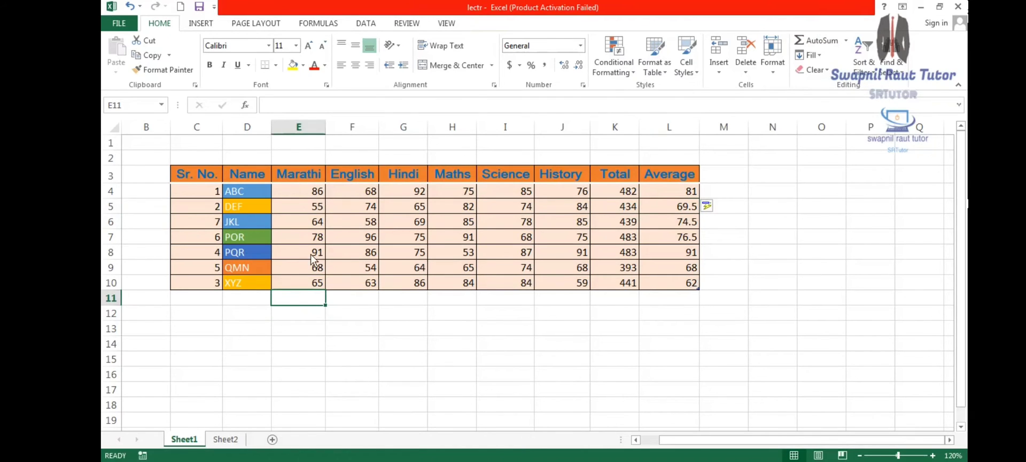
click(846, 40)
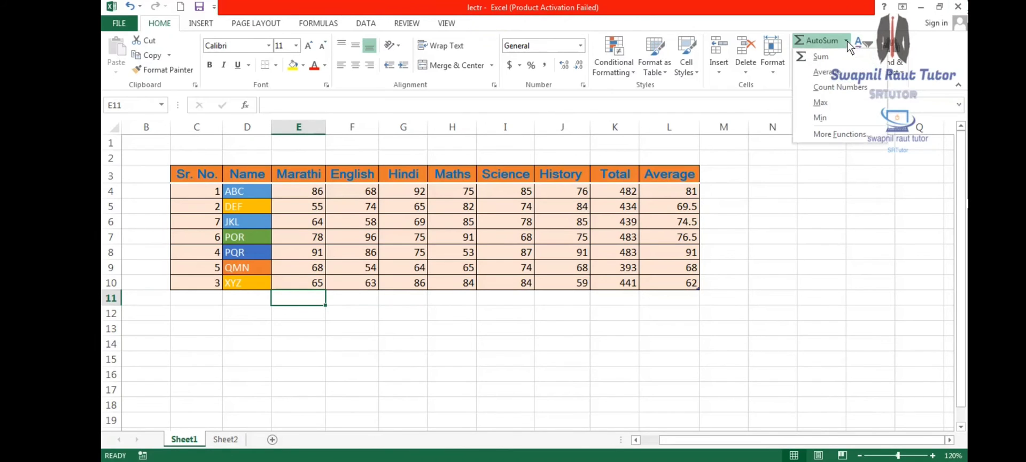
click(832, 87)
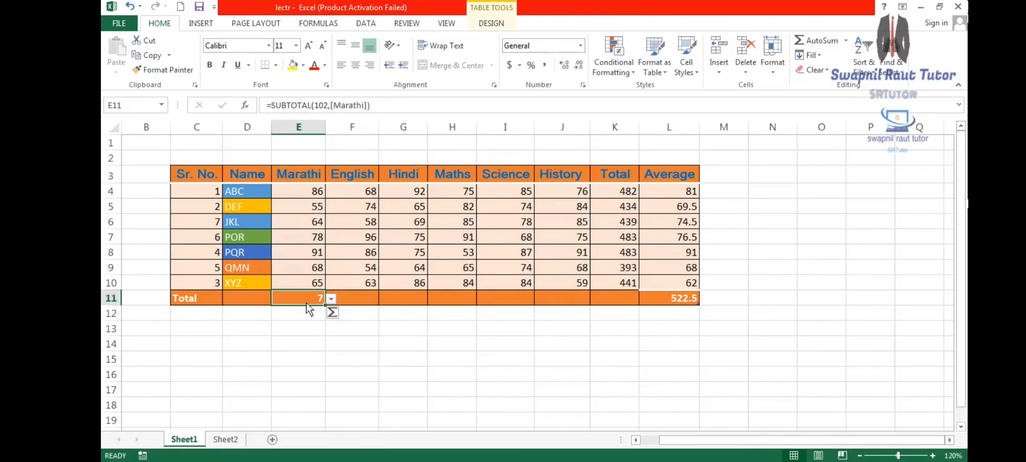
Undo the Marathi count and the total row it added
key(ctrl+z)
key(ctrl+z)
key(ctrl+z)
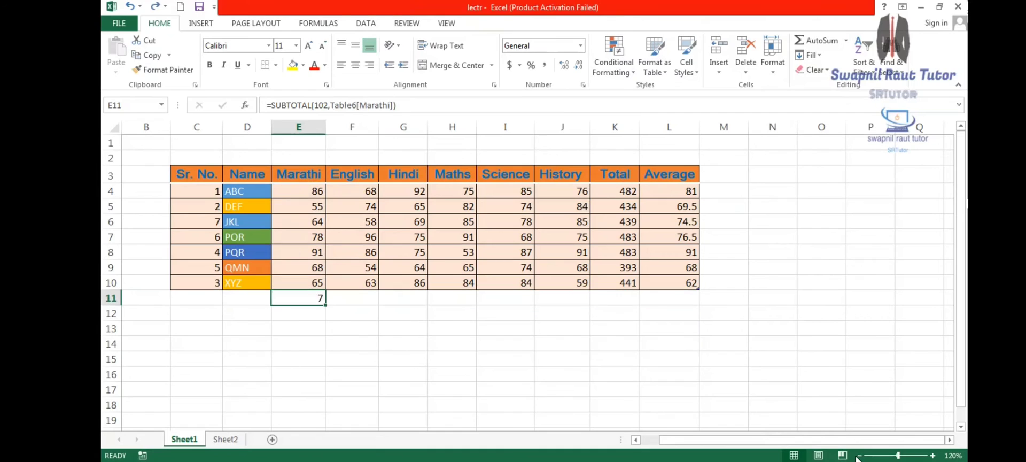
Find the highest Marathi mark with AutoSum's Max function in cell E11
double_click(721, 328)
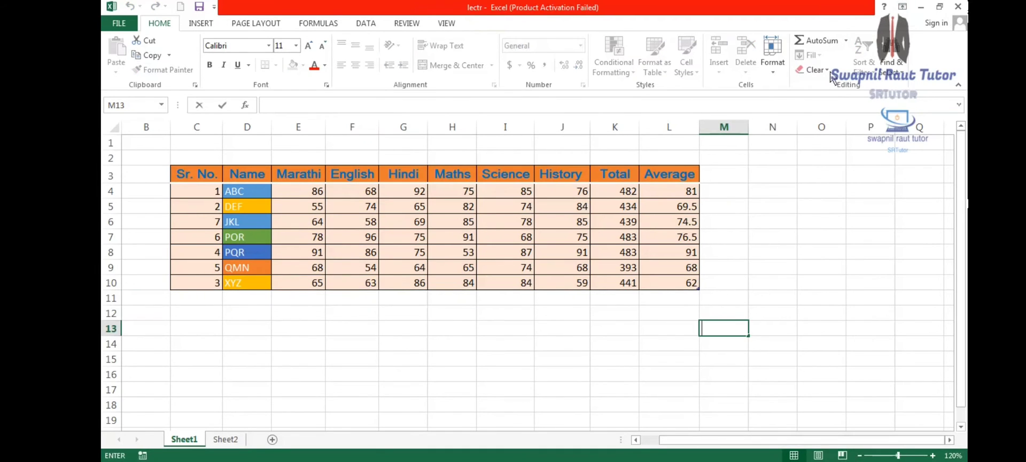
click(846, 44)
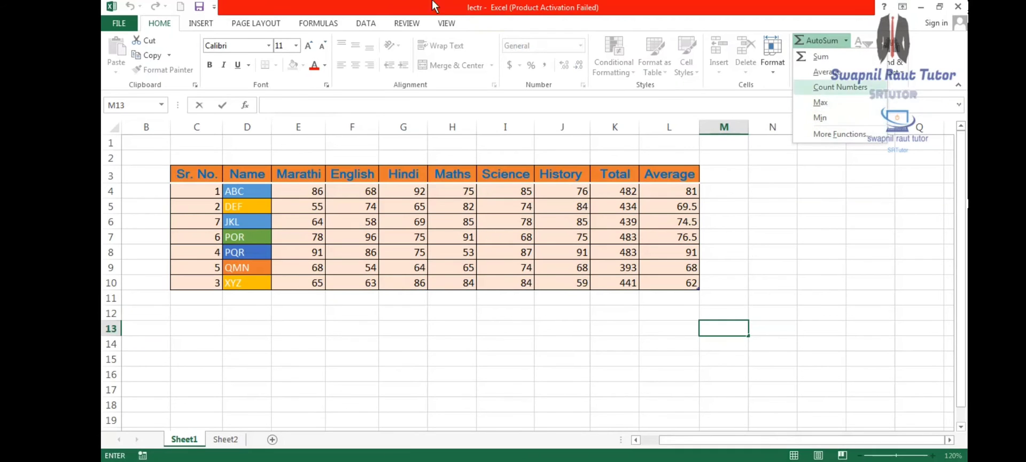
click(296, 297)
click(301, 299)
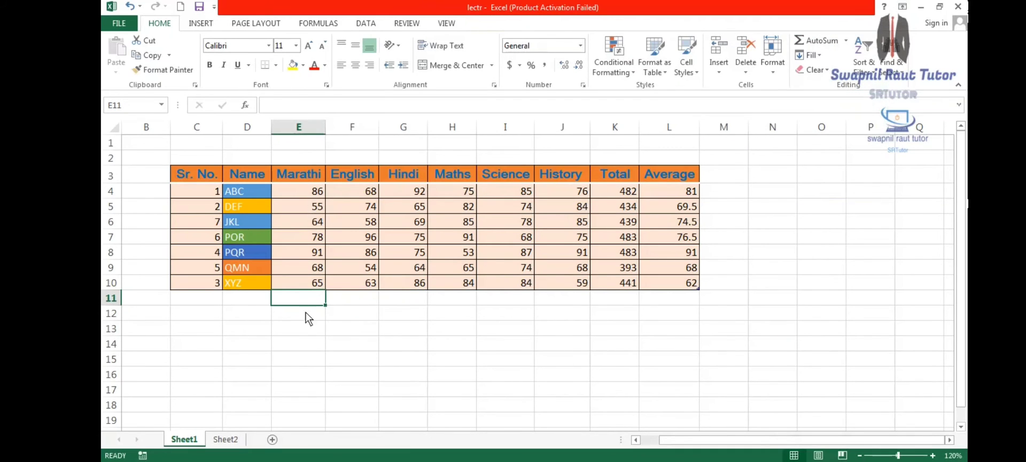
click(845, 40)
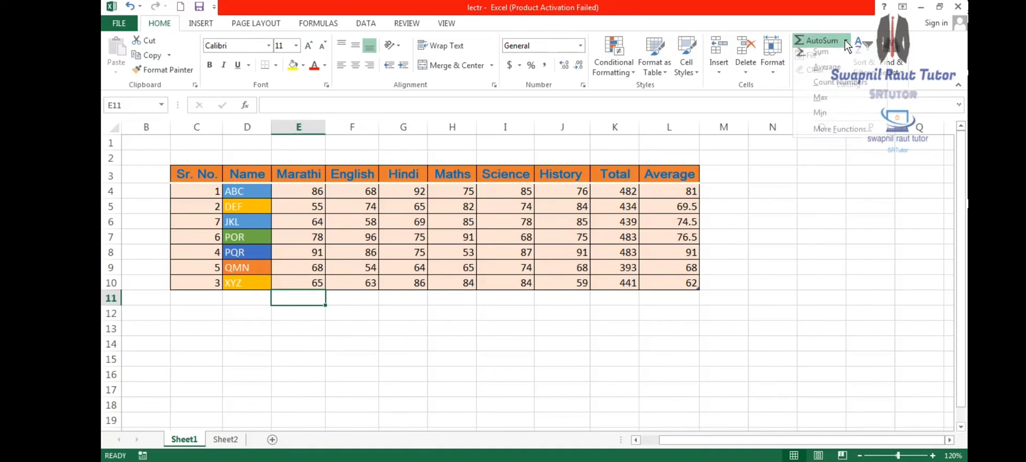
click(816, 107)
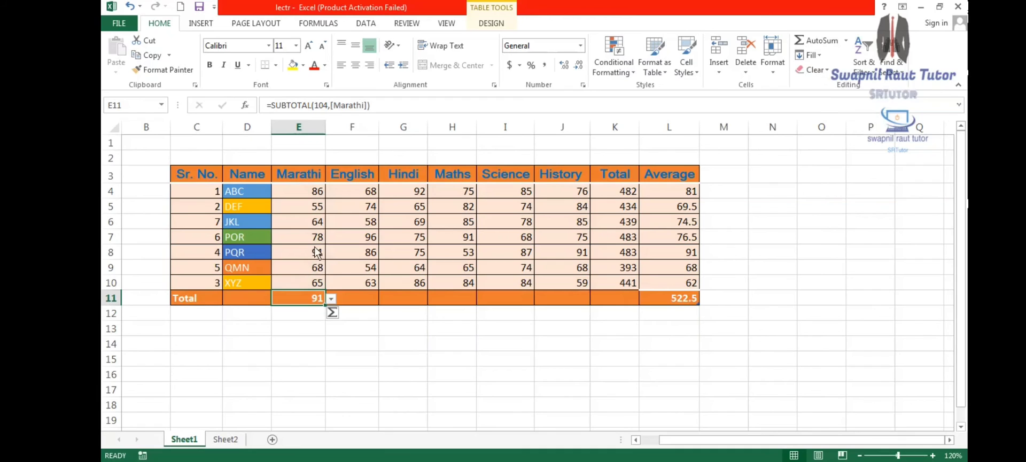
Find the lowest English mark with AutoSum's Min function in cell F11
click(363, 302)
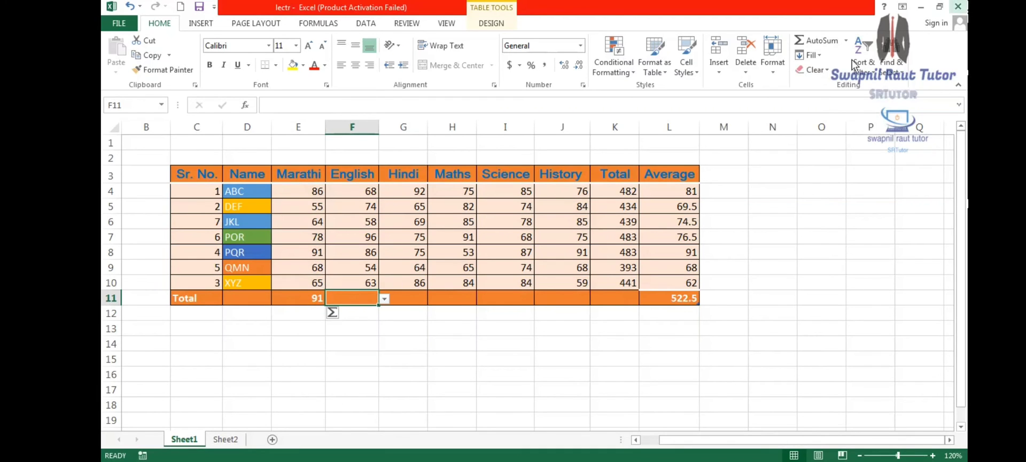
click(846, 41)
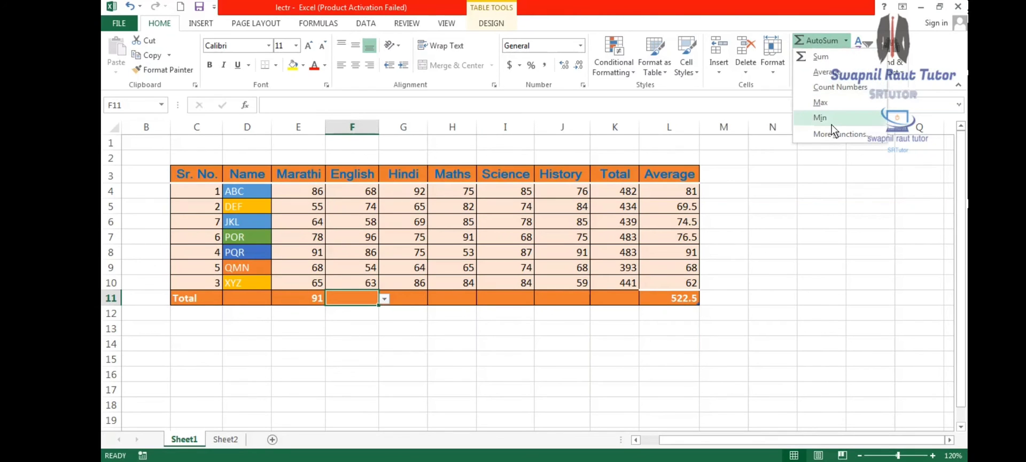
click(828, 124)
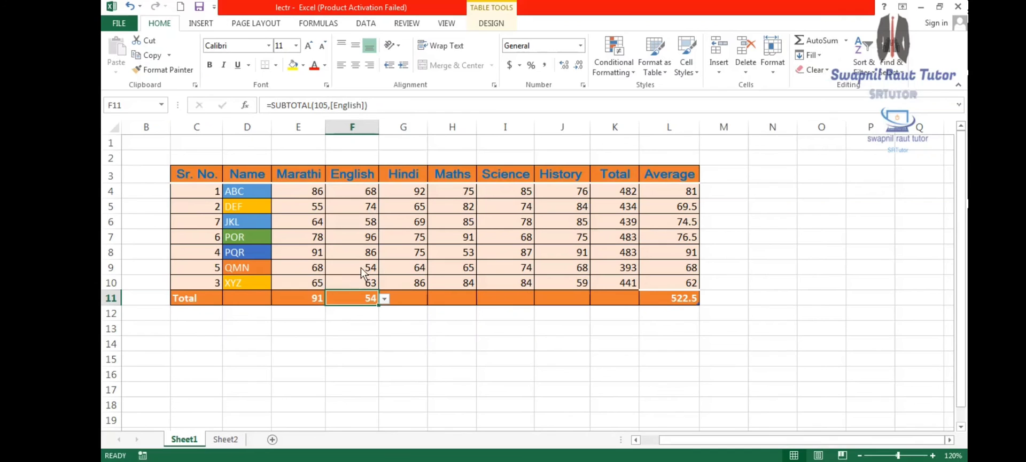
Review the function arguments of the F11 formula via AutoSum's More Functions and accept them as they are
click(847, 44)
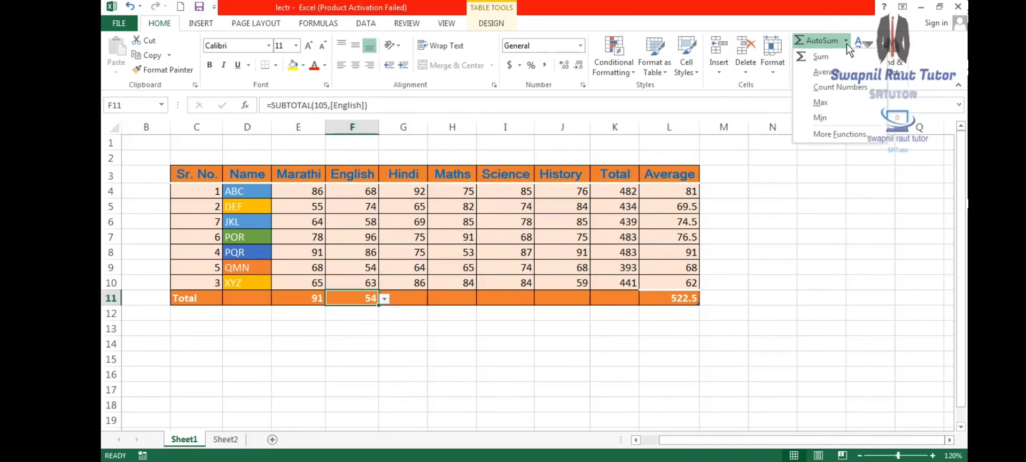
click(826, 134)
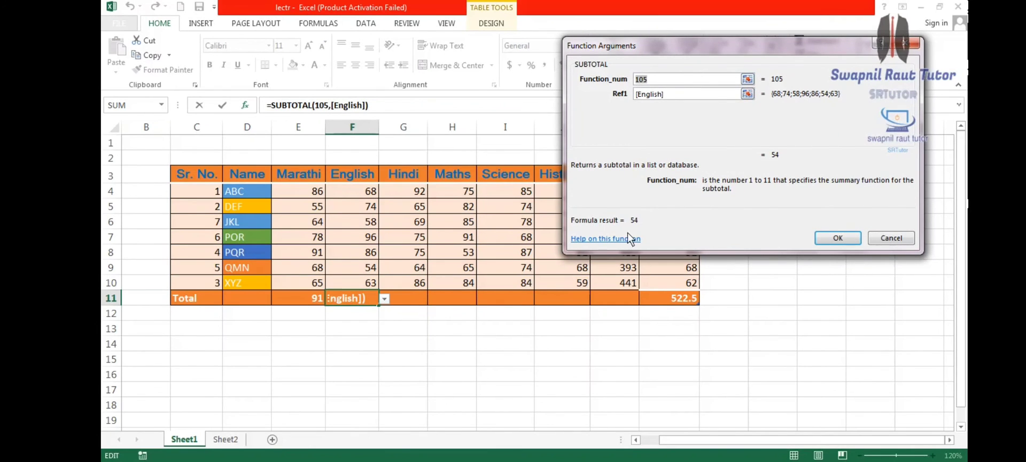
key(Return)
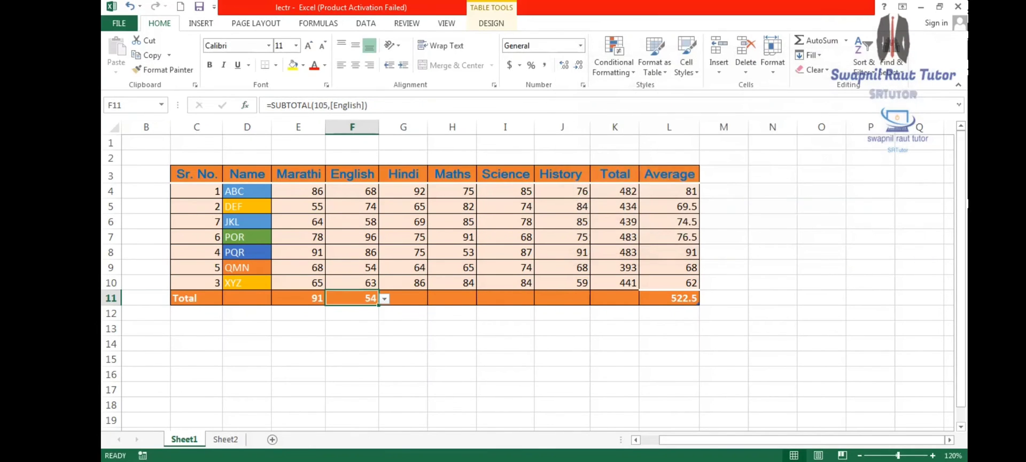
Undo the English minimum, the Marathi maximum and the total row added below the table
key(ctrl+z)
key(ctrl+z)
key(ctrl+z)
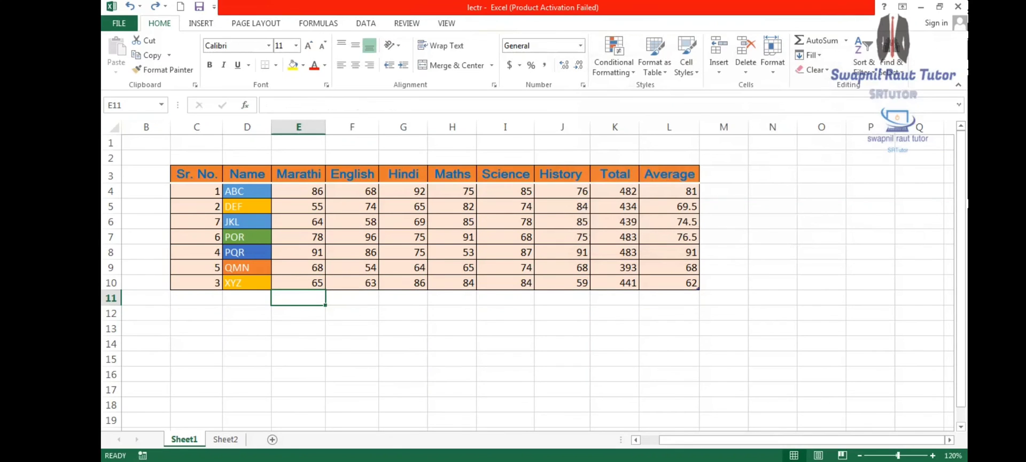
From cell J15, examine the functions and categories offered by AutoSum's More Functions, and cancel without inserting one
click(580, 357)
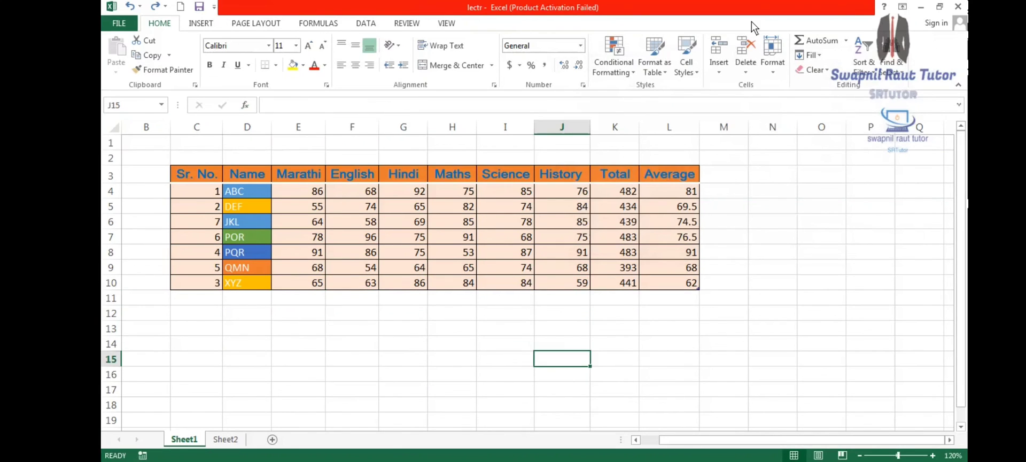
click(845, 42)
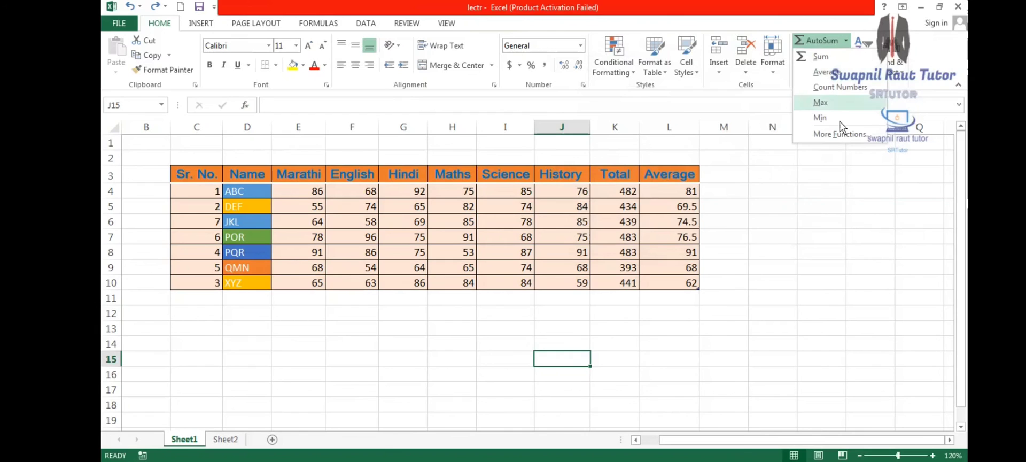
click(837, 134)
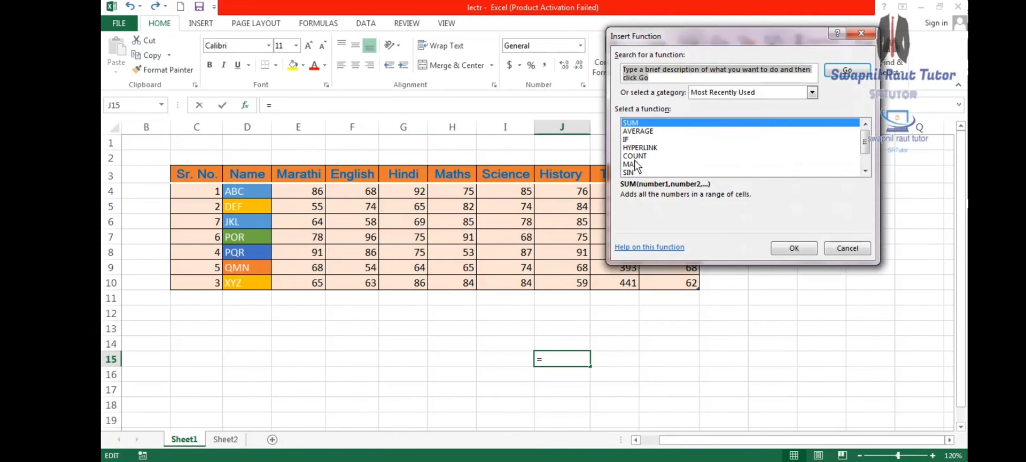
scroll(856, 134, down, 1)
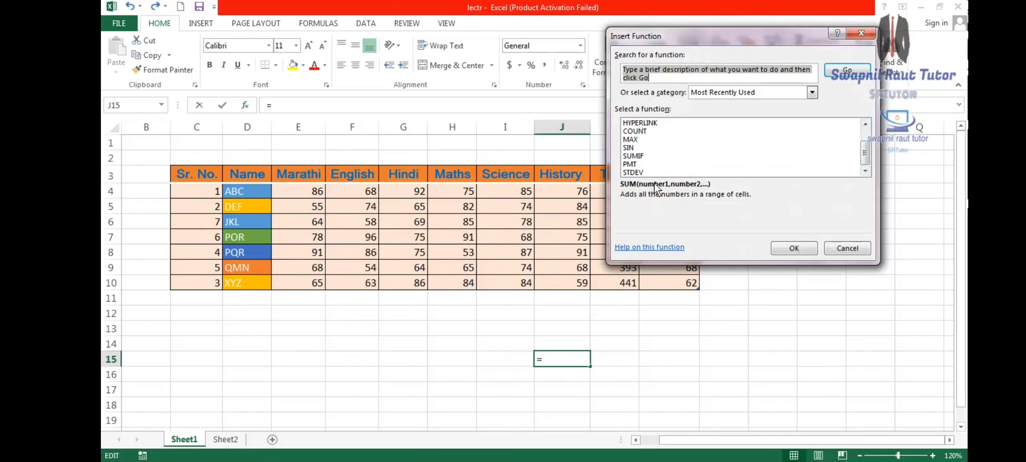
click(813, 93)
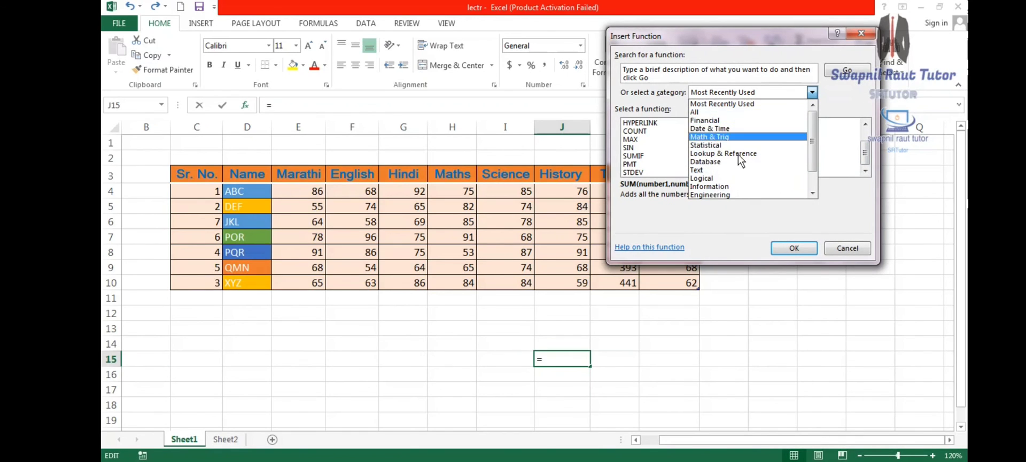
click(837, 249)
click(838, 249)
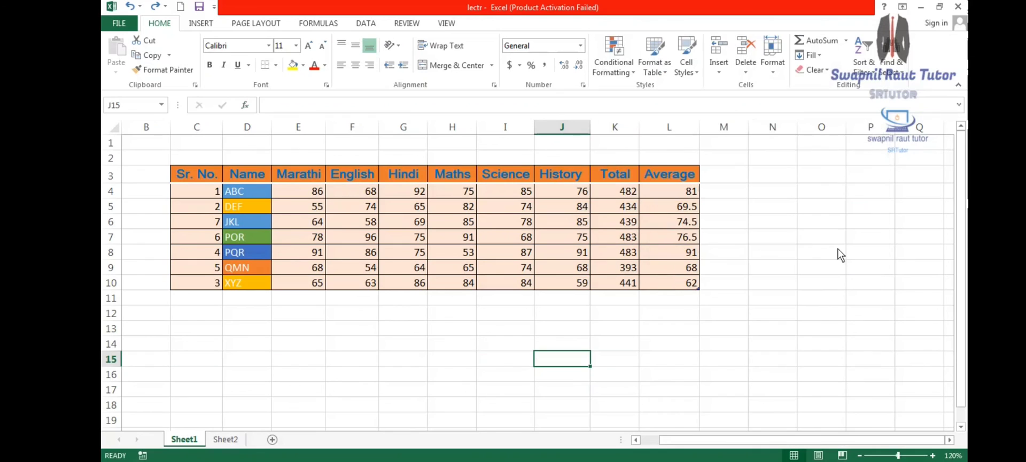